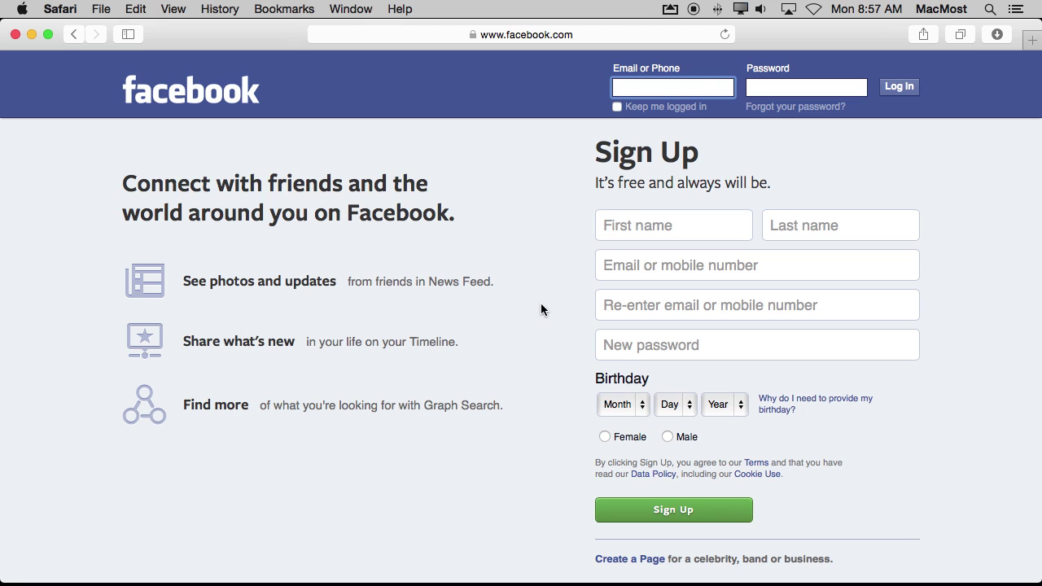
# Step: Fill Facebook's sign-up New password field with Safari's suggested strong password
pyautogui.click(633, 349)
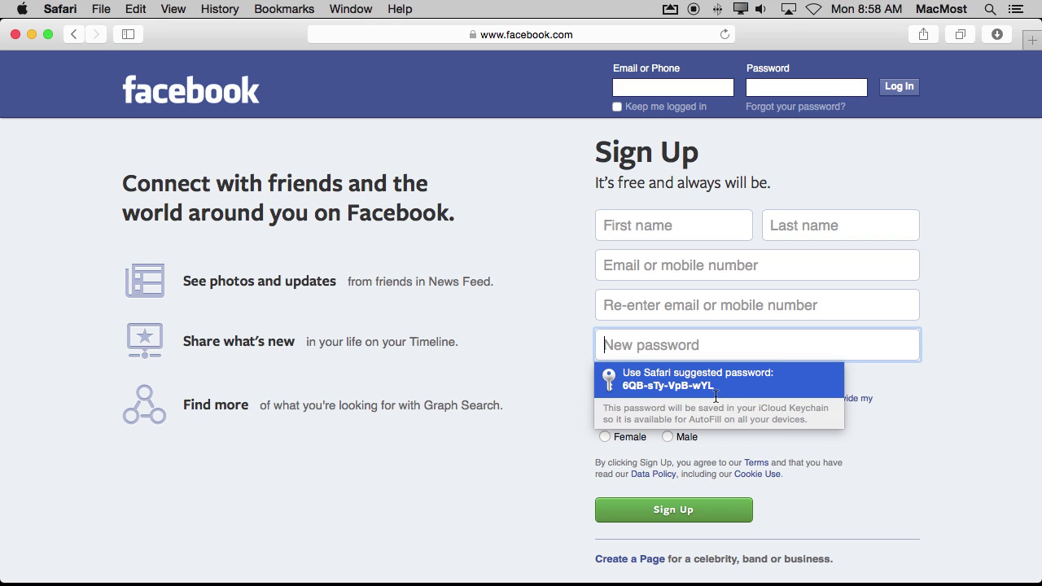
pyautogui.click(716, 396)
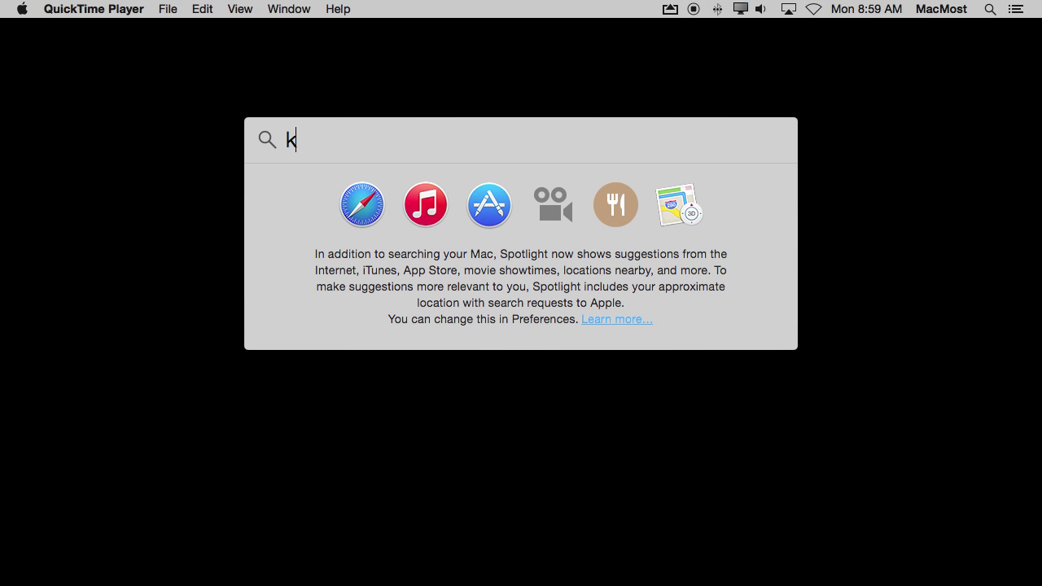
# Step: Launch Keychain Access from a Spotlight search for 'keyc', select a saved login password, and open the File menu
pyautogui.write('ey')
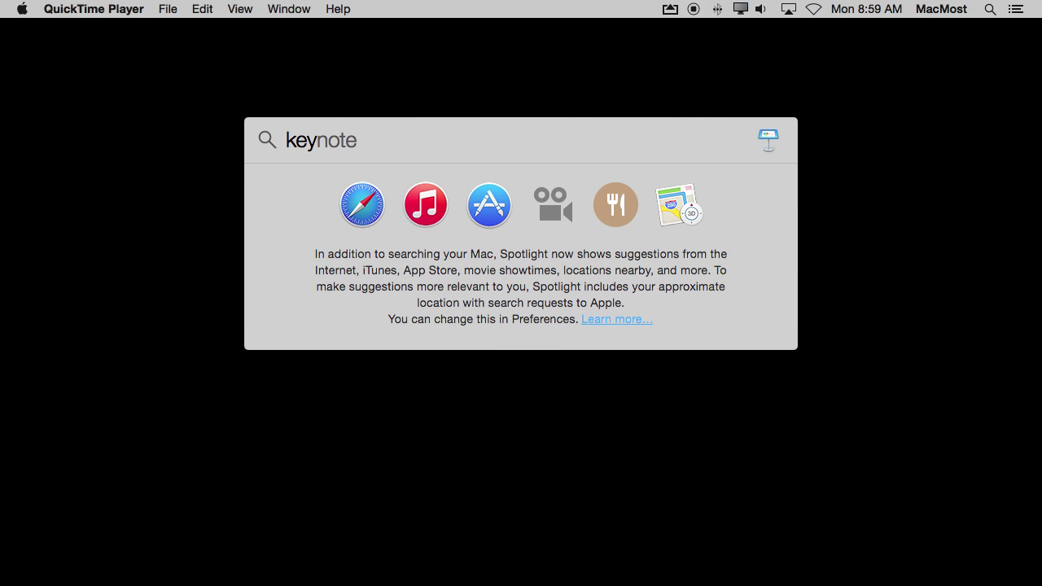
pyautogui.write('c')
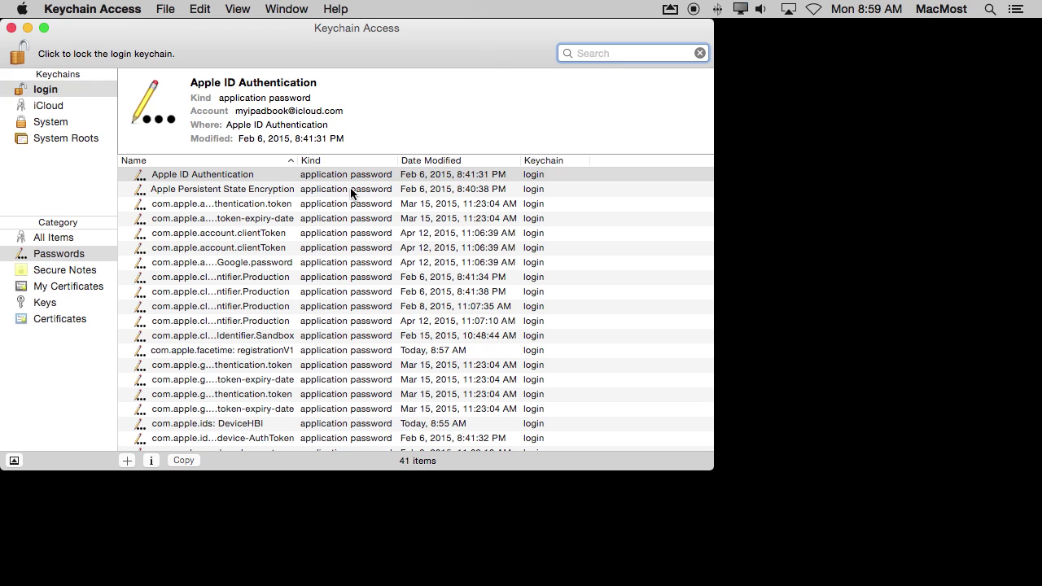
pyautogui.click(352, 192)
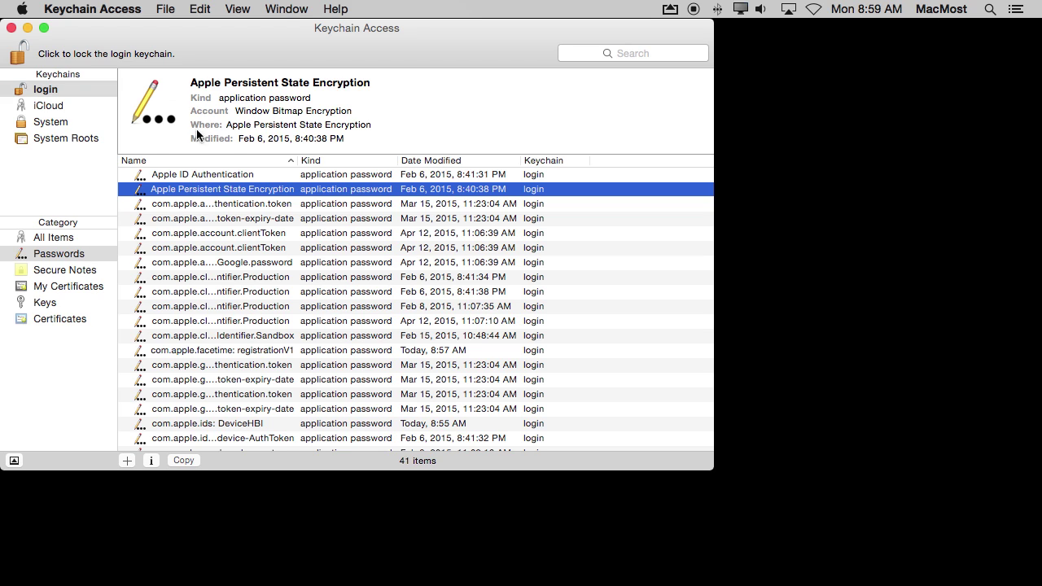
pyautogui.click(167, 6)
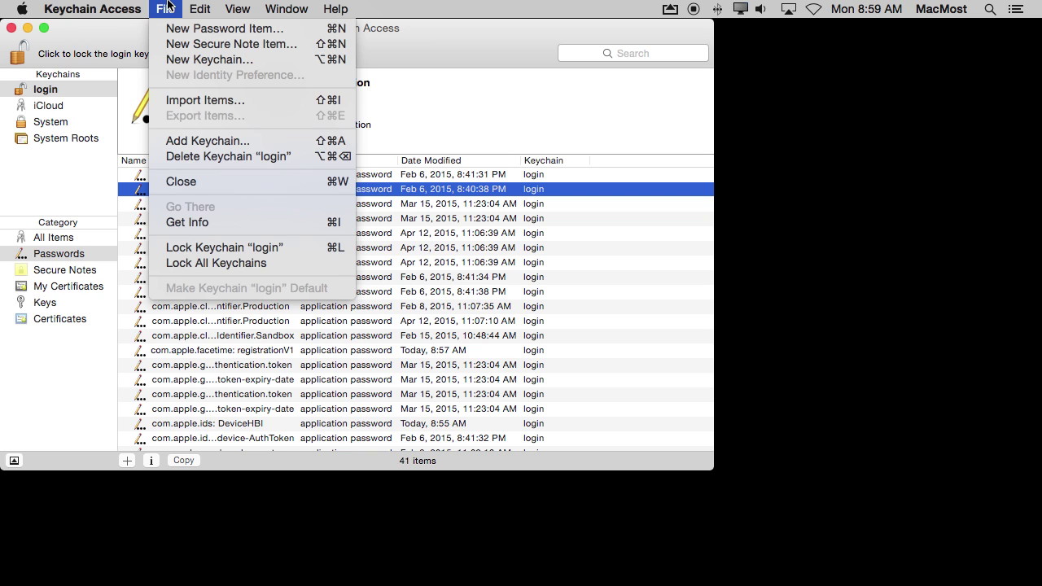
# Step: Start a new password item and bring up Password Assistant beside its Password field
pyautogui.click(172, 29)
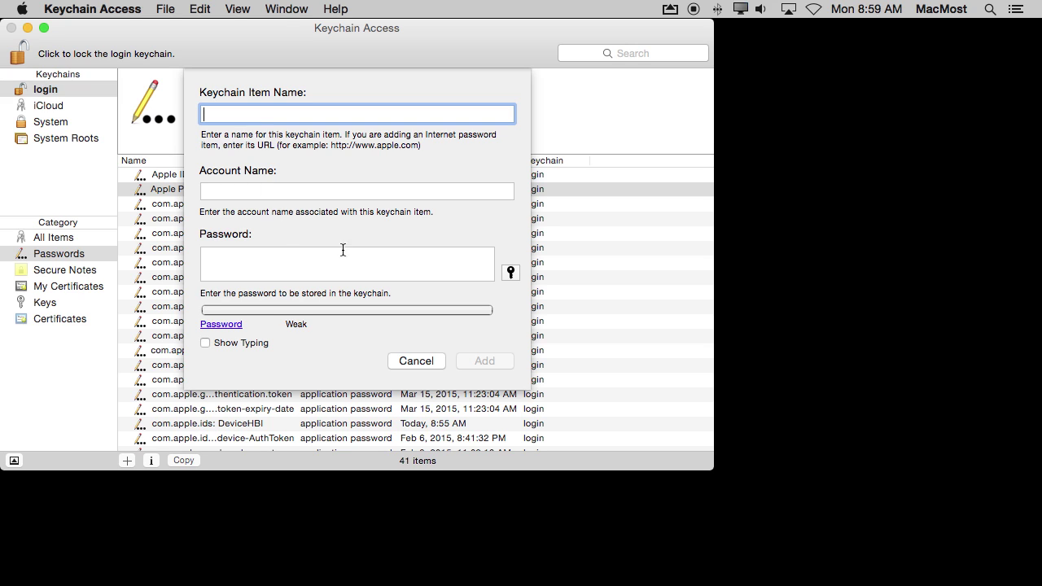
pyautogui.click(513, 275)
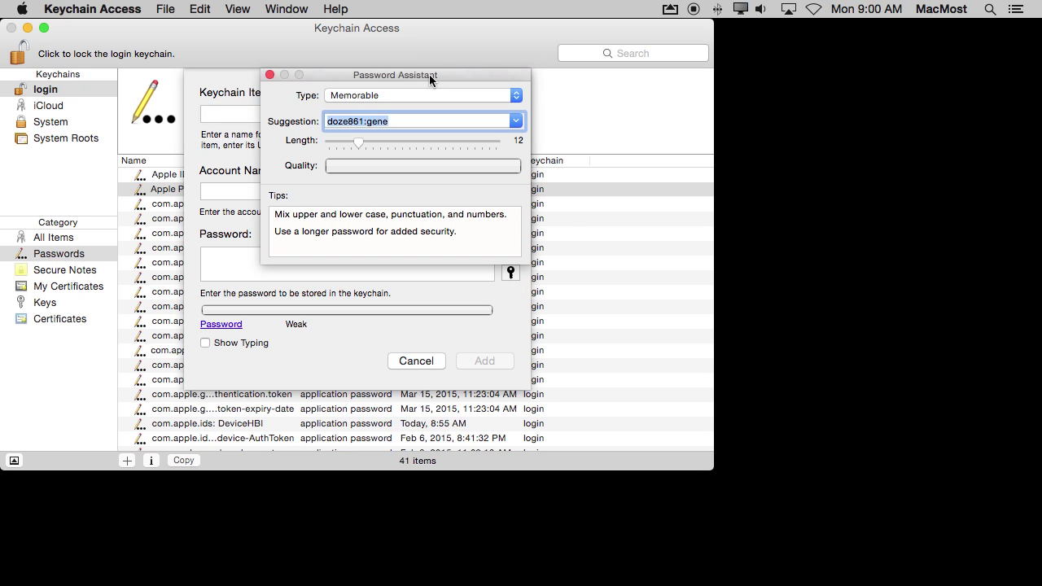
pyautogui.click(361, 96)
pyautogui.click(285, 94)
pyautogui.click(388, 96)
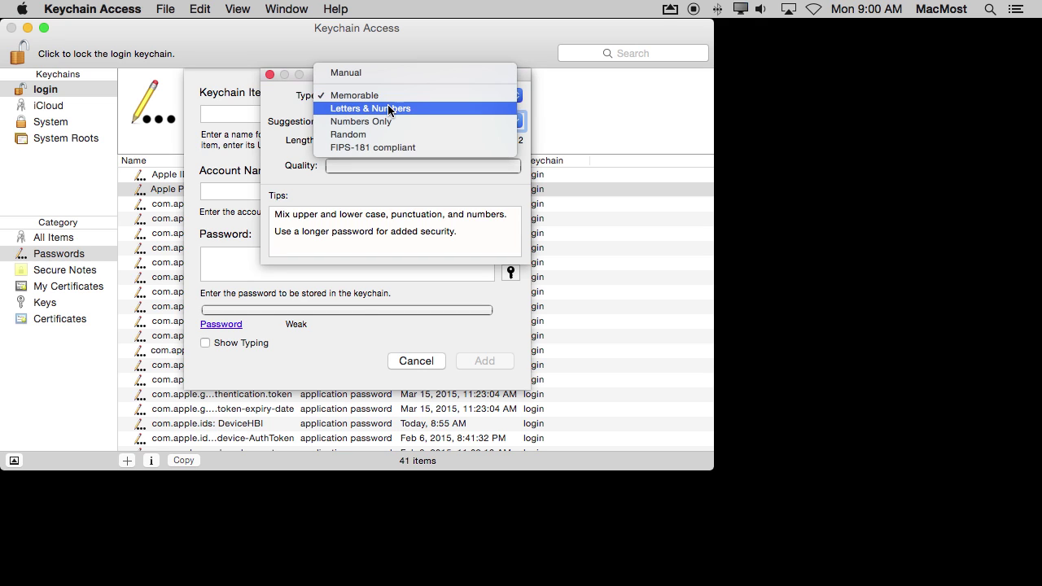
pyautogui.click(389, 109)
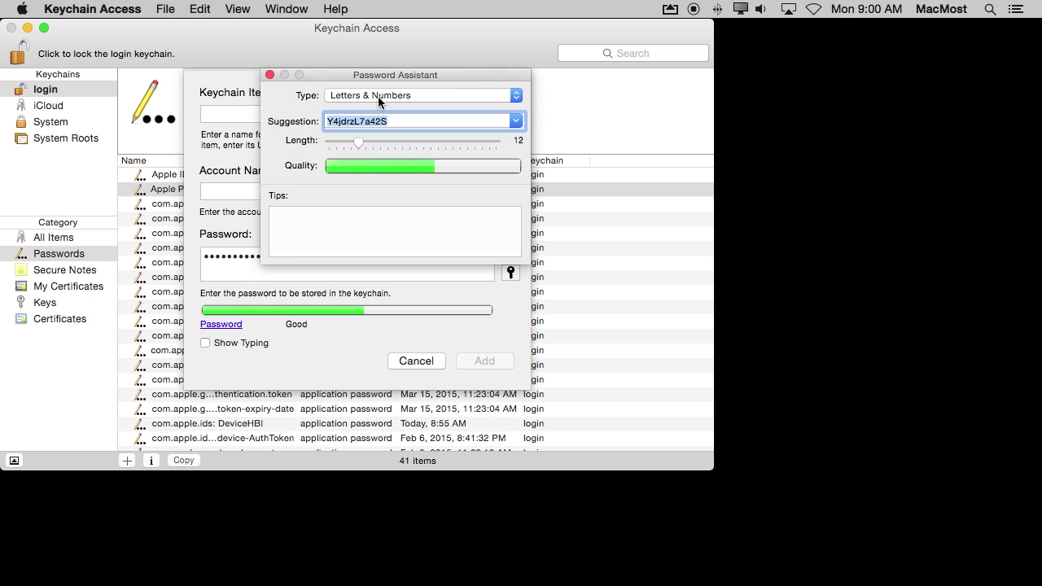
pyautogui.click(379, 101)
pyautogui.click(384, 108)
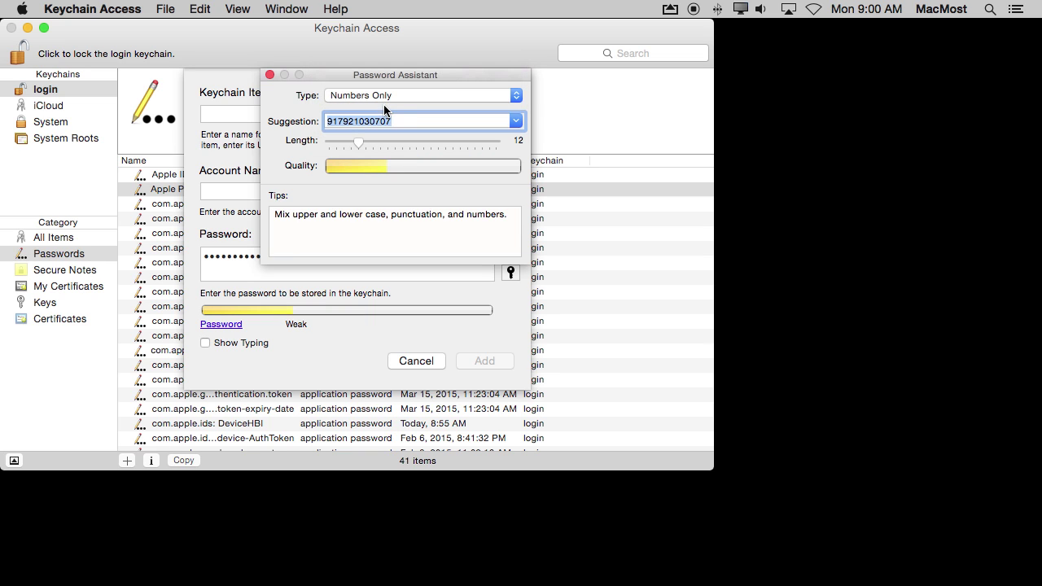
pyautogui.moveTo(355, 142); pyautogui.dragTo(331, 144)
pyautogui.moveTo(331, 144); pyautogui.dragTo(316, 143)
pyautogui.click(342, 122)
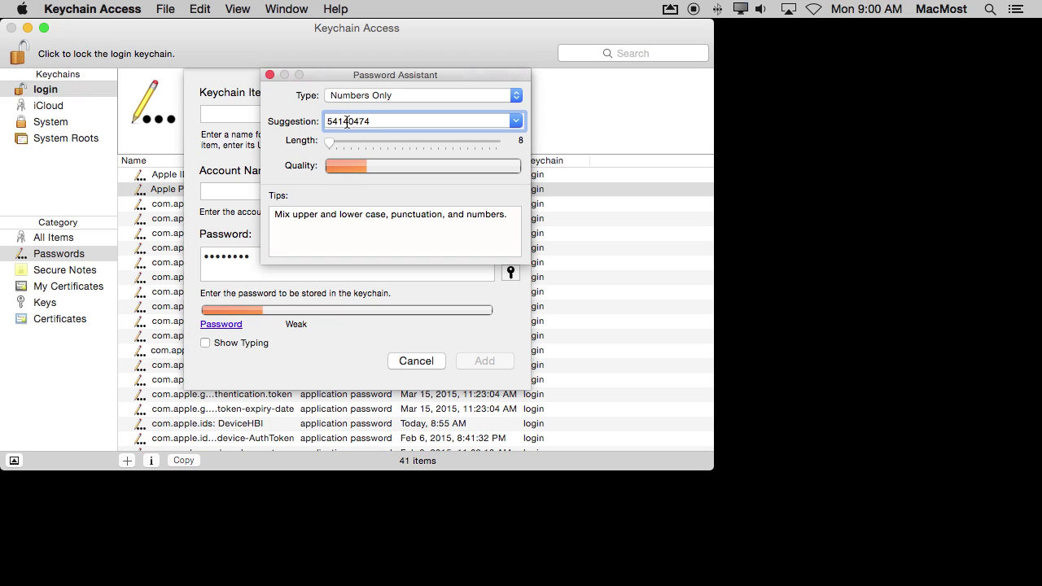
pyautogui.moveTo(348, 121); pyautogui.dragTo(302, 128)
# Step: Try Random, FIPS-181 at 15 characters, and 21-digit Numbers Only password types
pyautogui.click(359, 95)
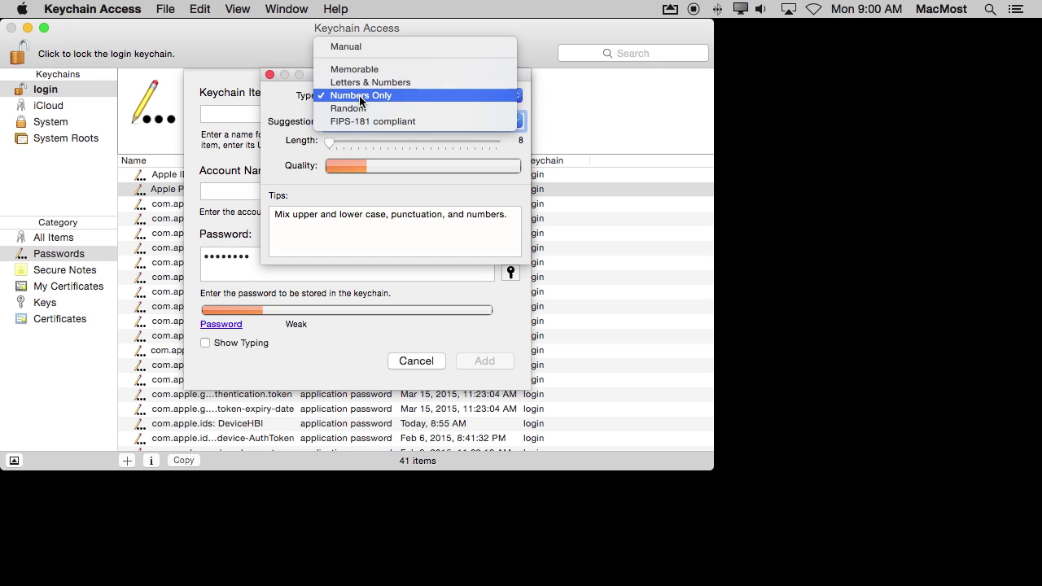
pyautogui.click(370, 108)
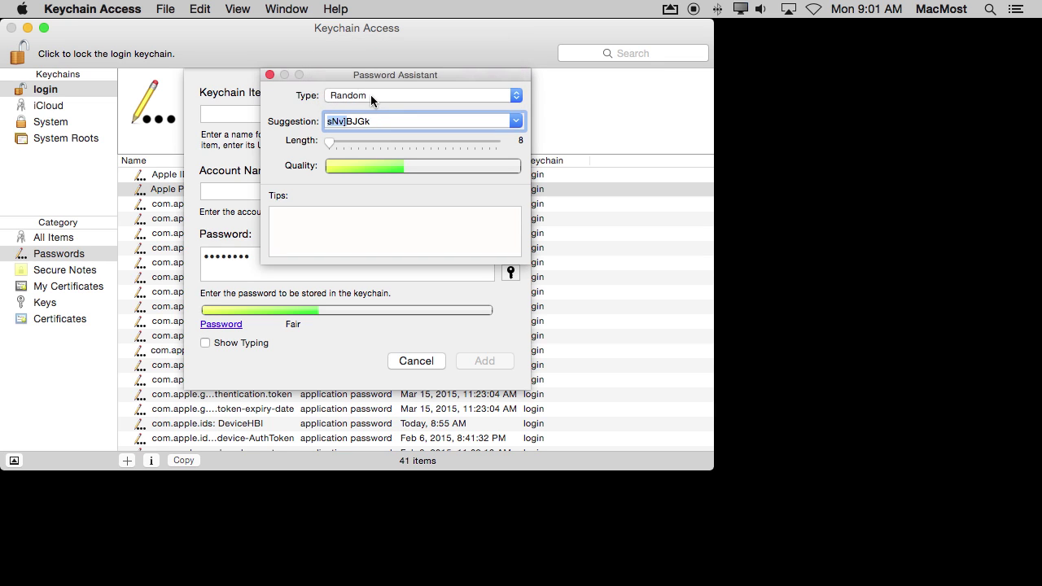
pyautogui.click(371, 94)
pyautogui.click(370, 110)
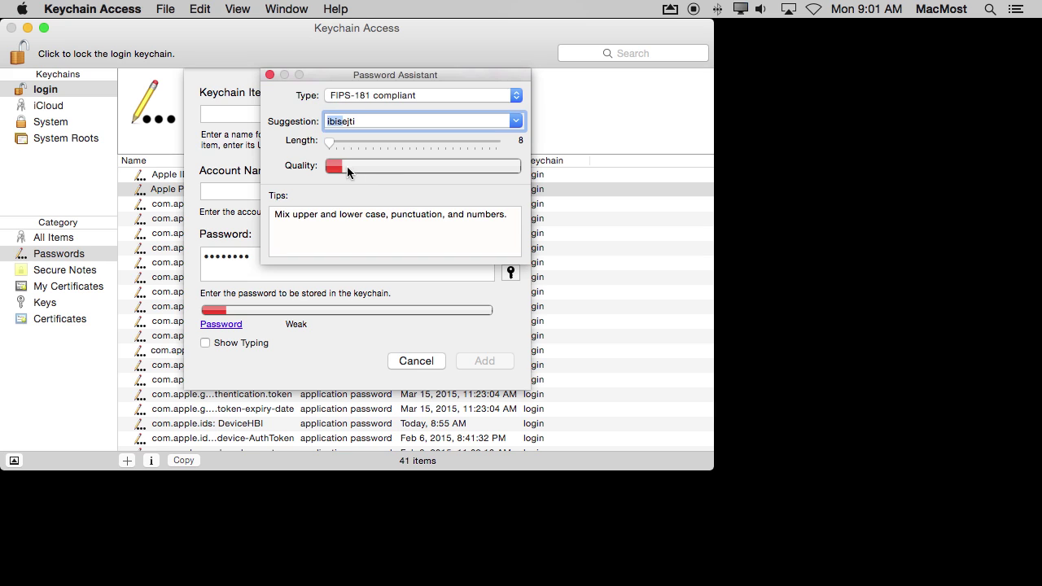
pyautogui.moveTo(329, 142); pyautogui.dragTo(380, 142)
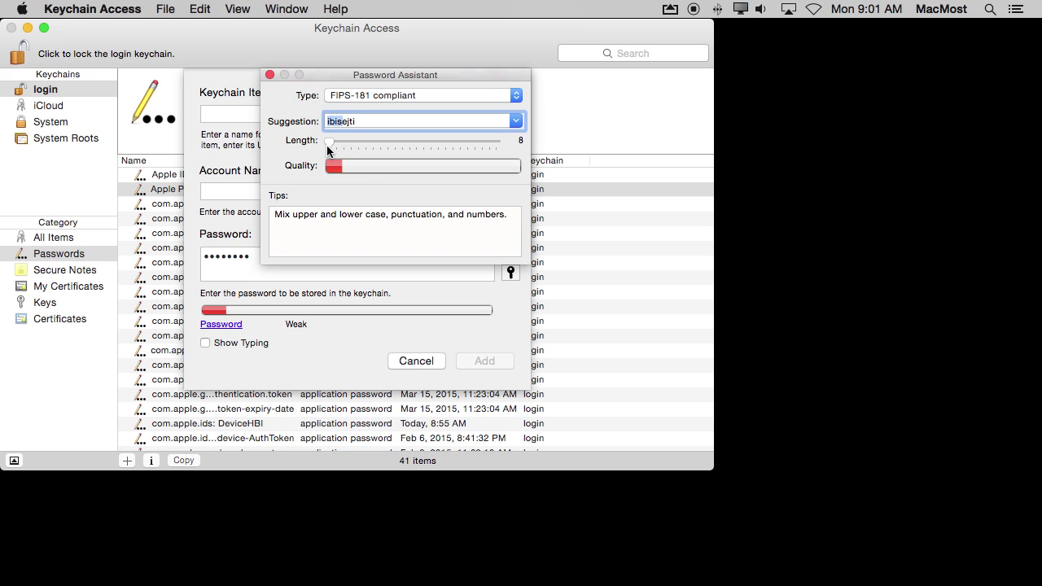
pyautogui.click(379, 101)
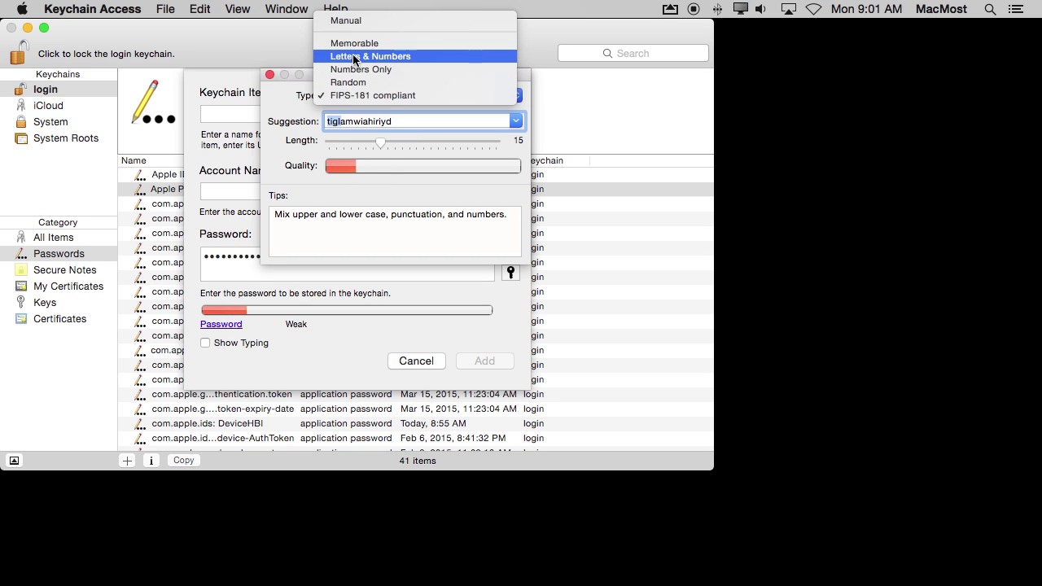
pyautogui.click(353, 71)
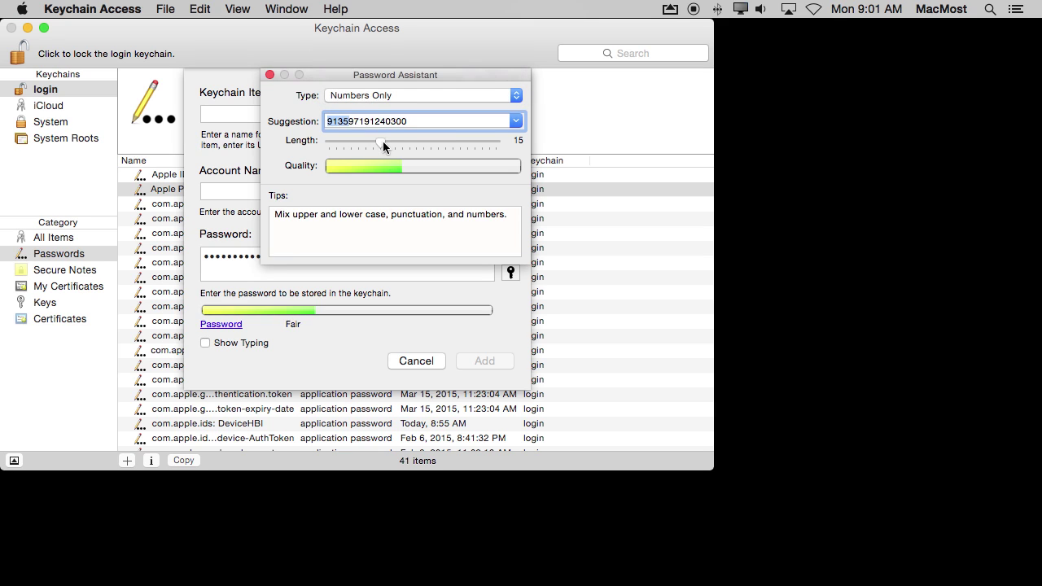
pyautogui.moveTo(381, 142); pyautogui.dragTo(424, 145)
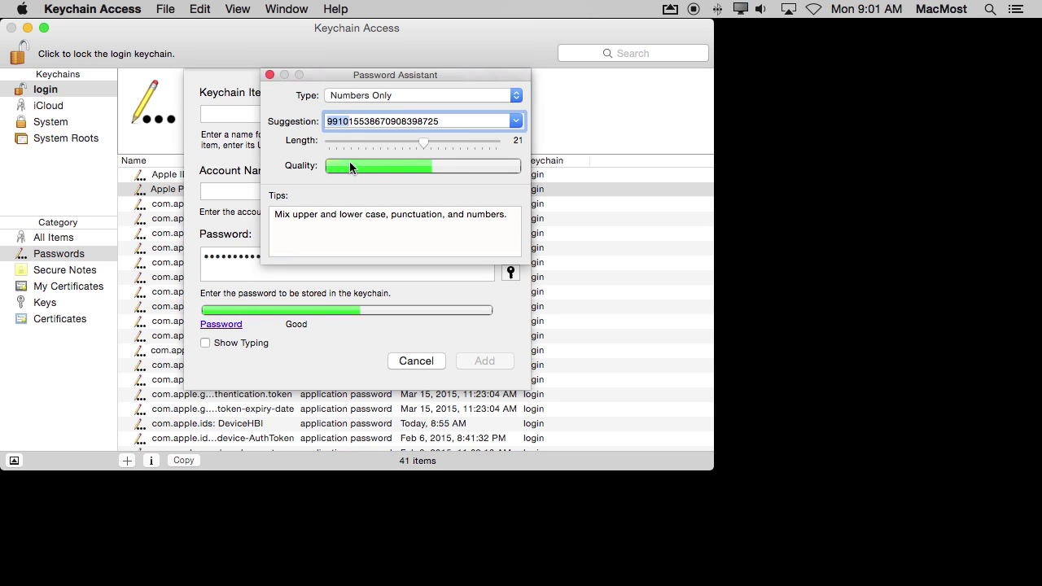
pyautogui.doubleClick(345, 122)
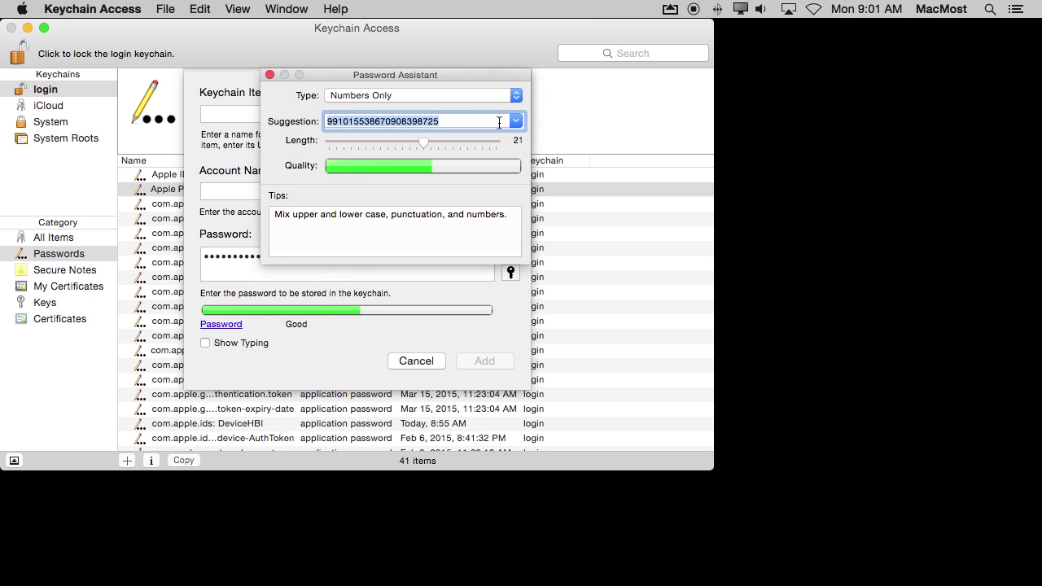
pyautogui.click(515, 122)
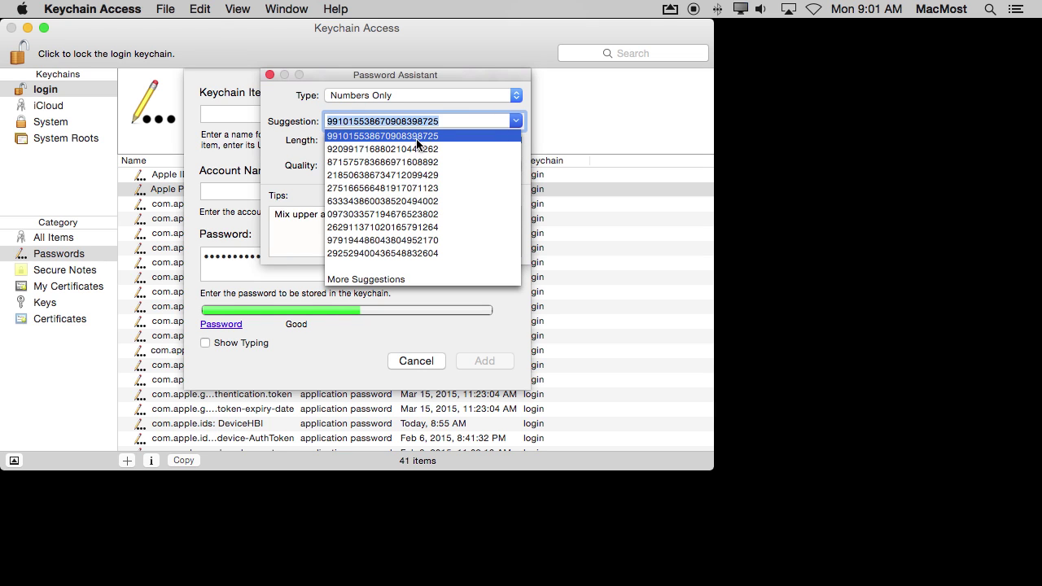
pyautogui.click(291, 111)
pyautogui.click(365, 102)
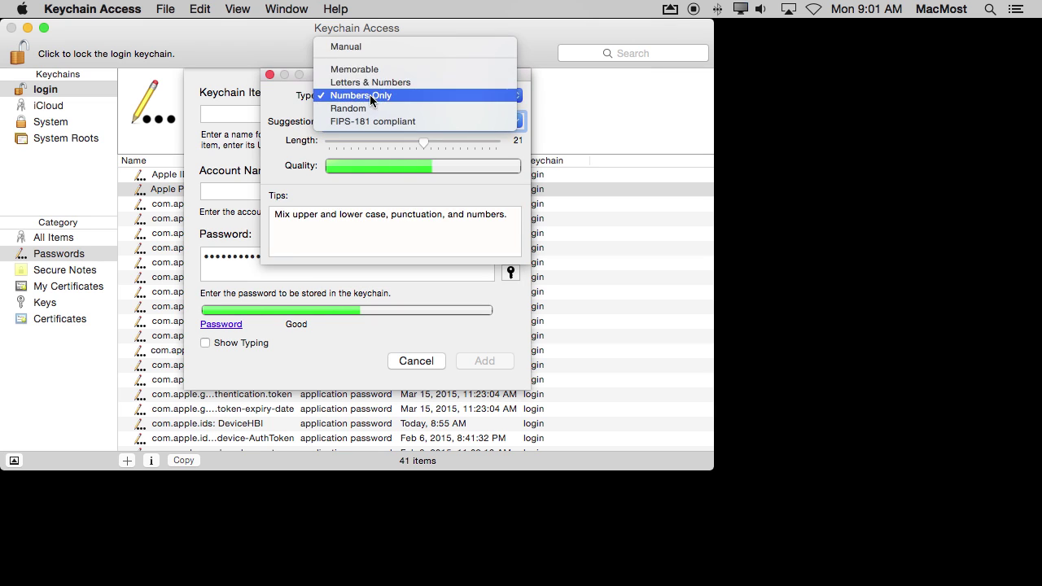
pyautogui.click(364, 69)
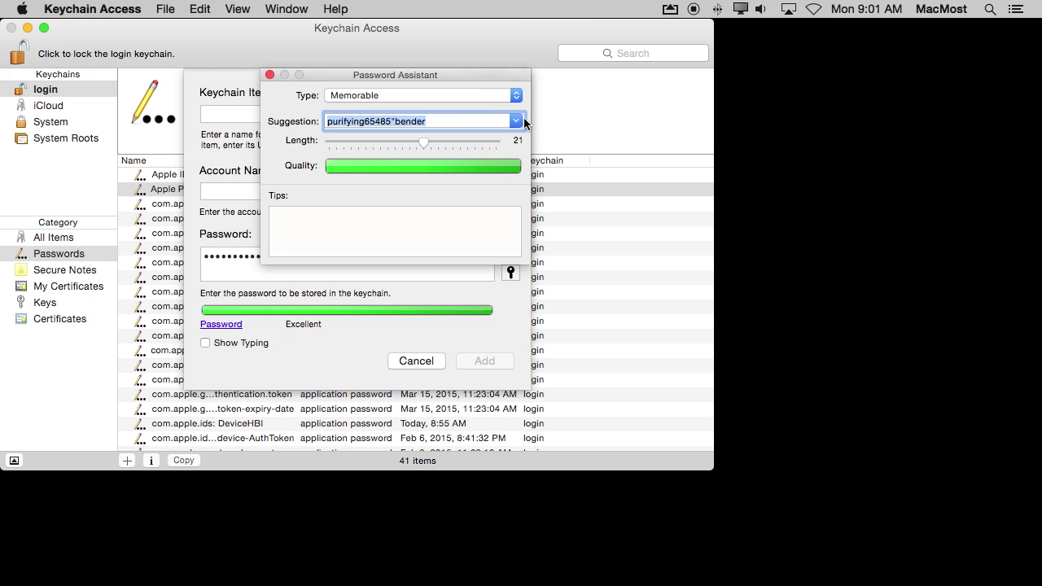
pyautogui.click(516, 122)
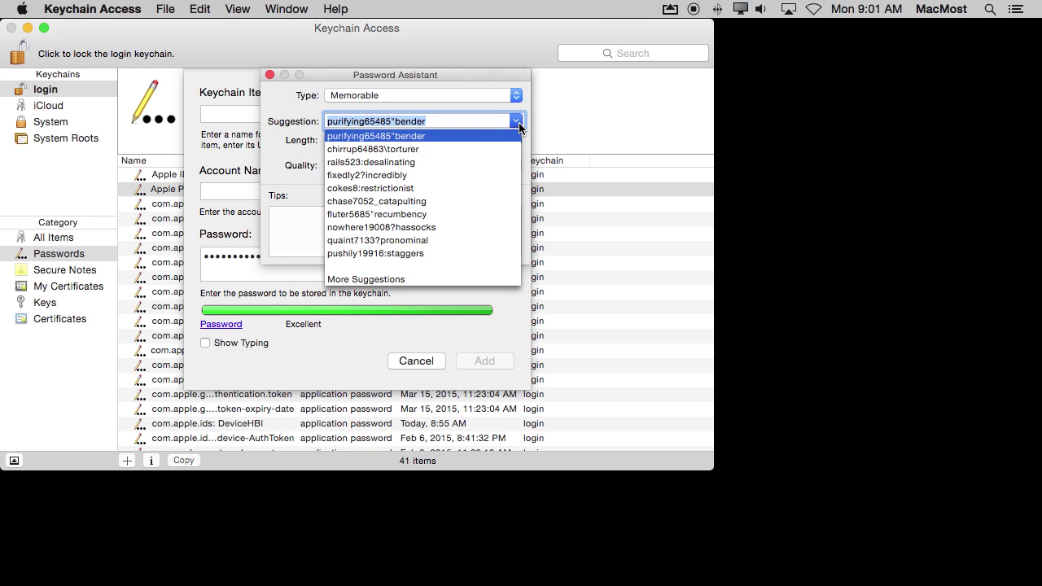
pyautogui.click(361, 150)
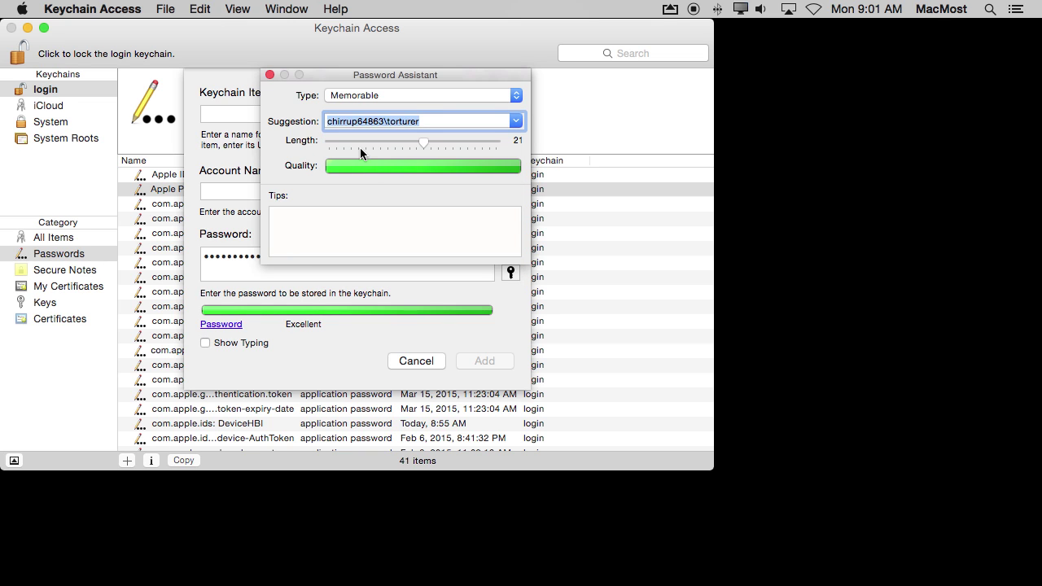
pyautogui.click(269, 74)
pyautogui.click(253, 108)
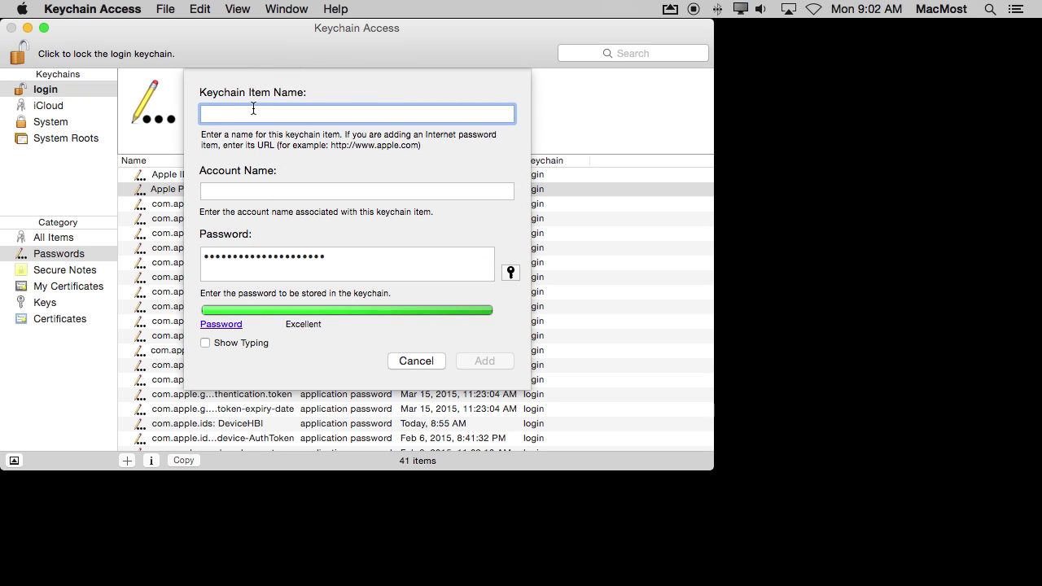
# Step: Name the item 'ATM Pin' with a numbers-only generated password trimmed to four digits
pyautogui.write('ATM ')
pyautogui.write('Pin')
pyautogui.click(515, 273)
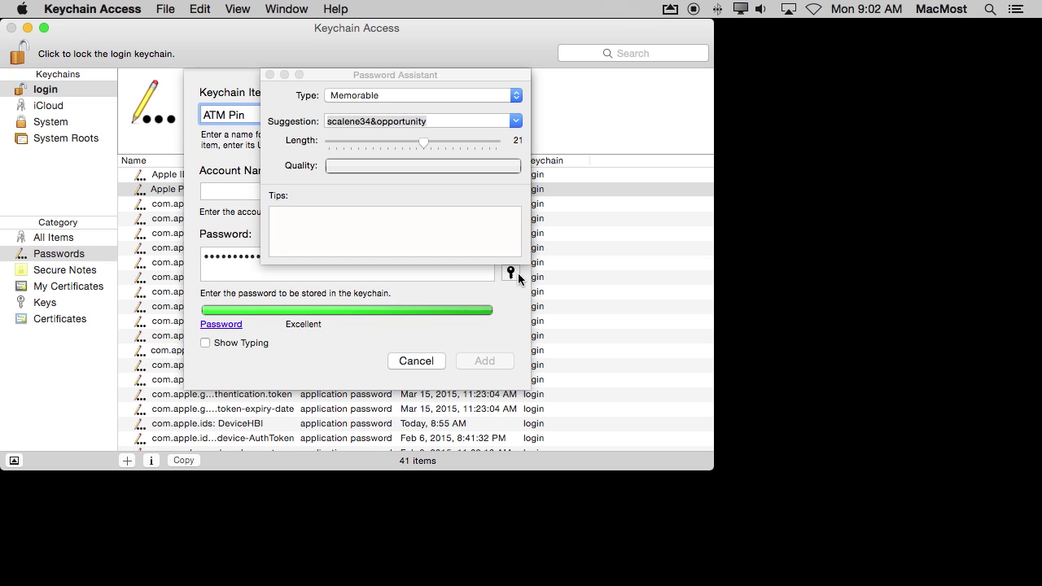
pyautogui.click(372, 98)
pyautogui.click(373, 120)
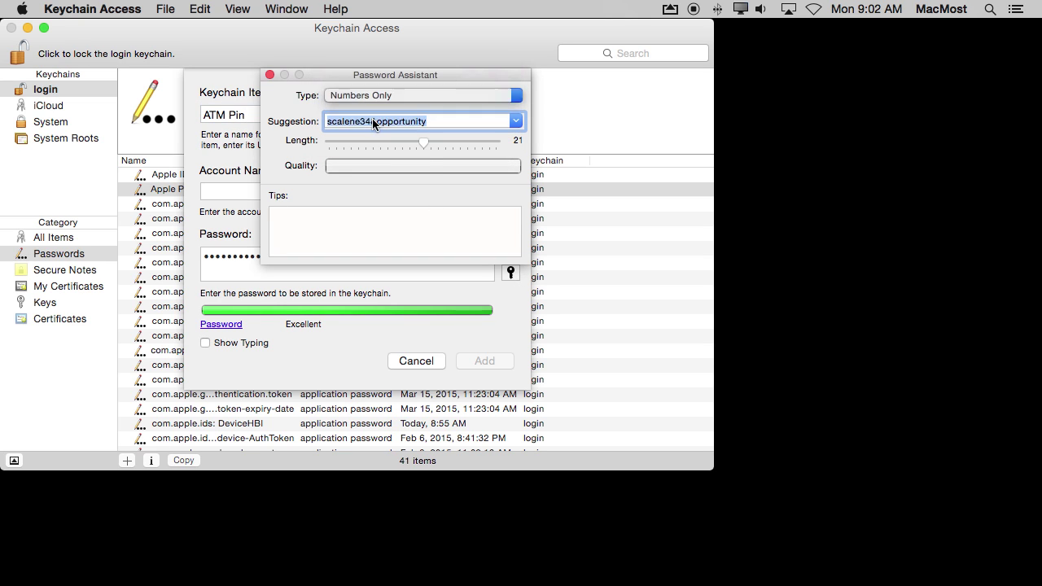
pyautogui.moveTo(423, 143); pyautogui.dragTo(298, 140)
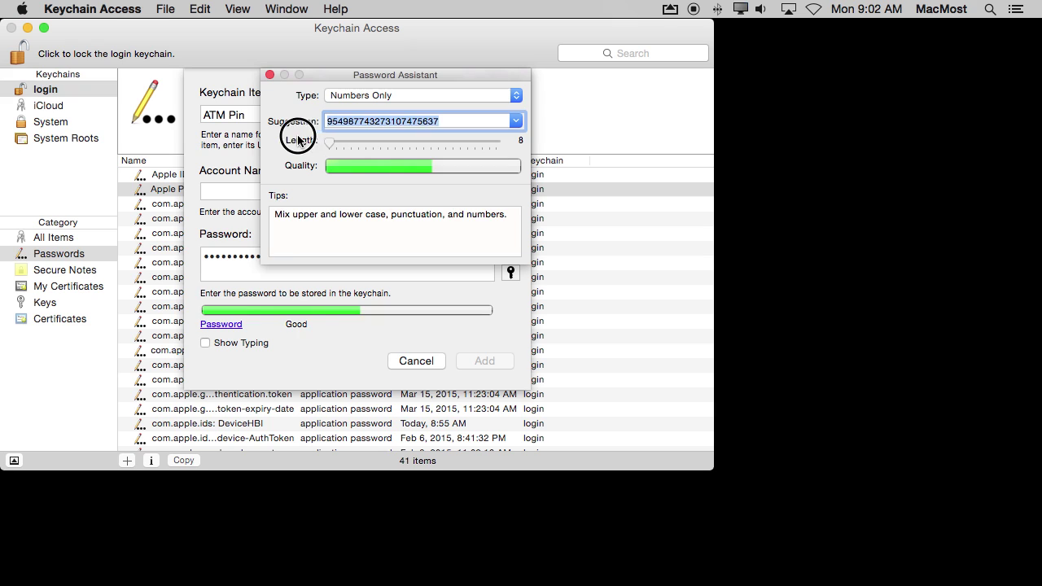
pyautogui.click(348, 122)
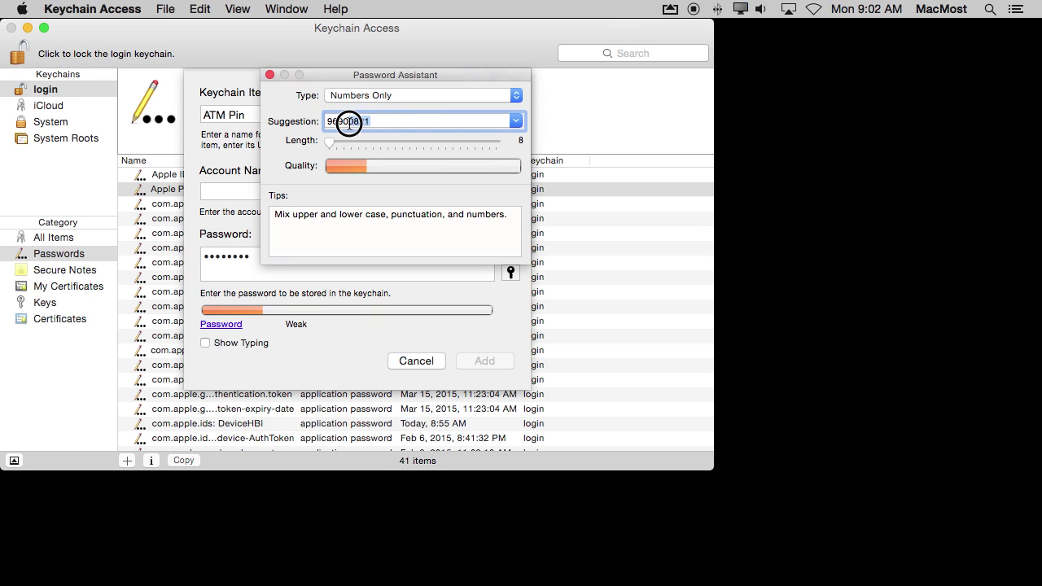
pyautogui.press('BackSpace')
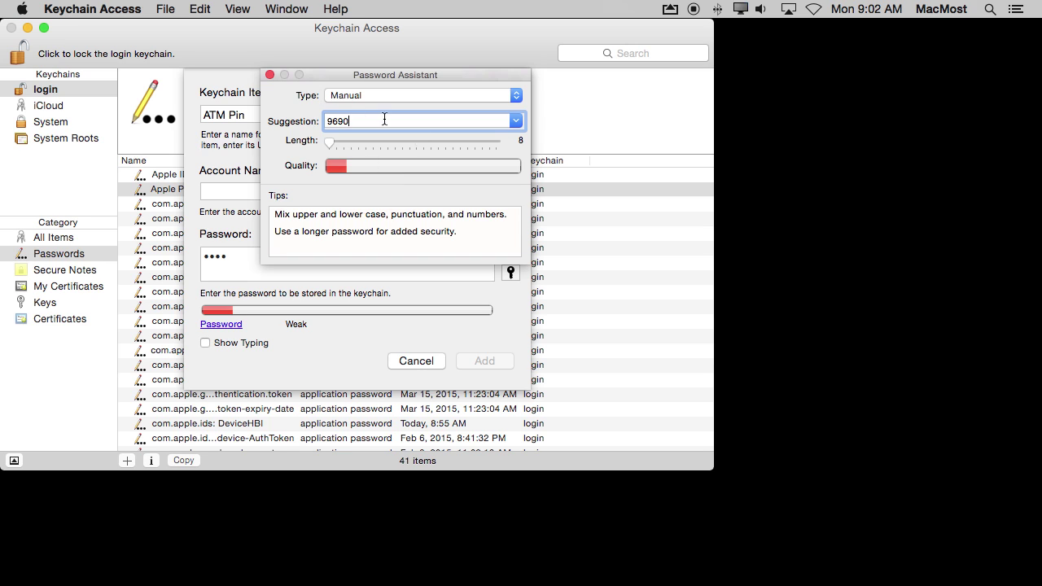
pyautogui.click(269, 75)
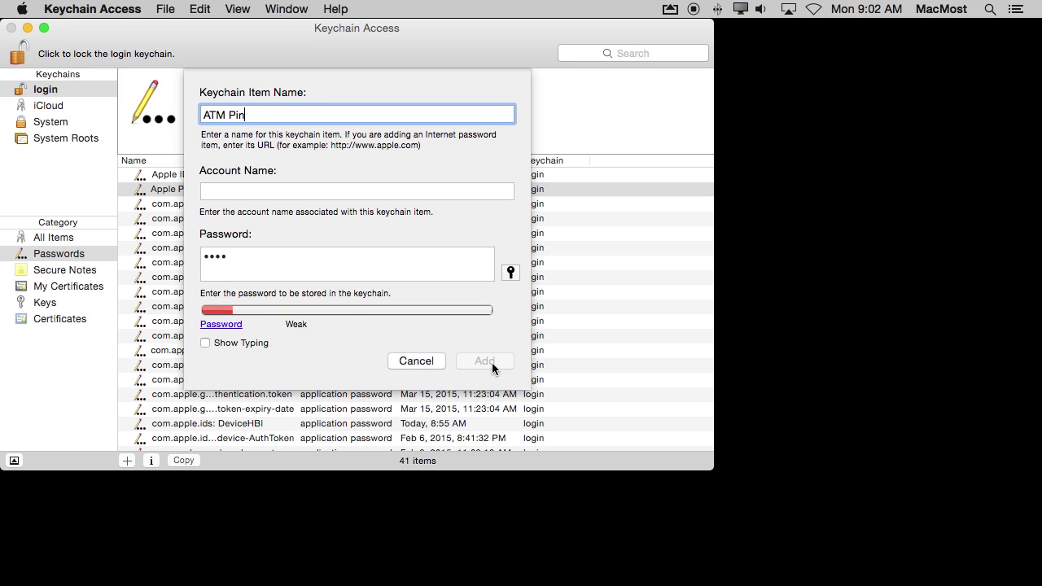
# Step: Enter account 'My Bank' and add the item to the keychain
pyautogui.click(276, 191)
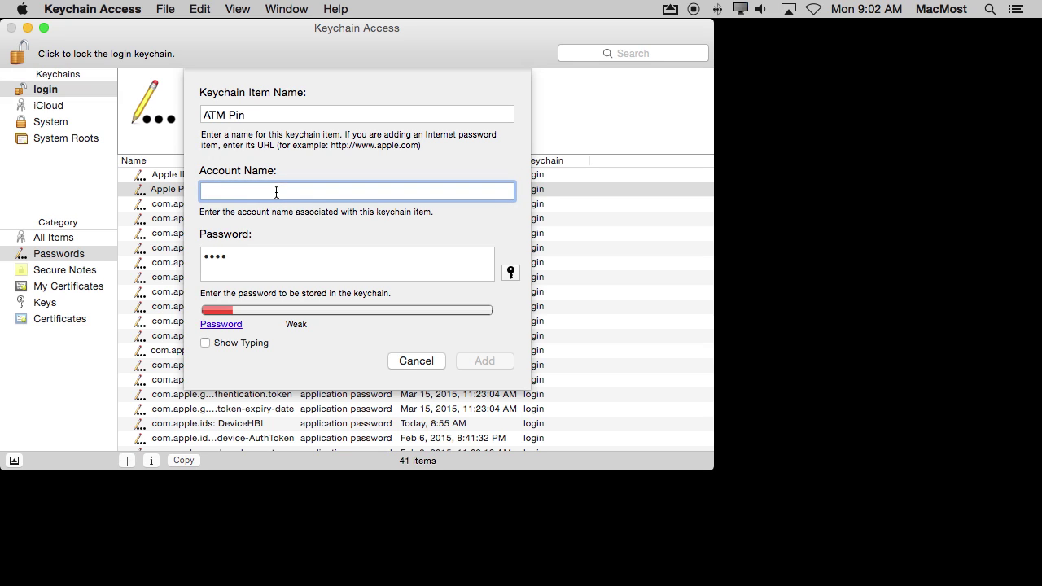
pyautogui.write('My Ba')
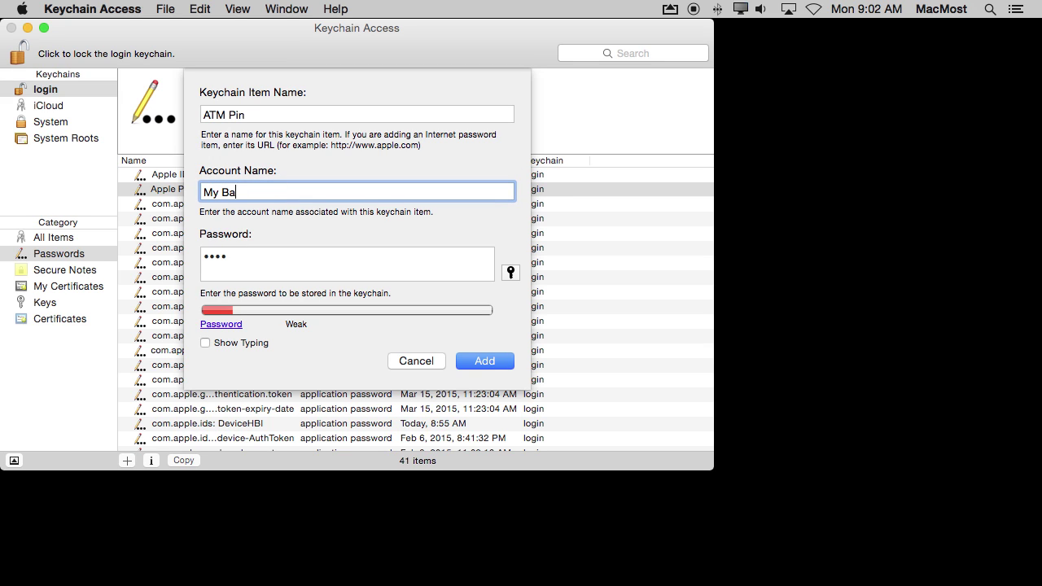
pyautogui.write('nk')
pyautogui.click(486, 363)
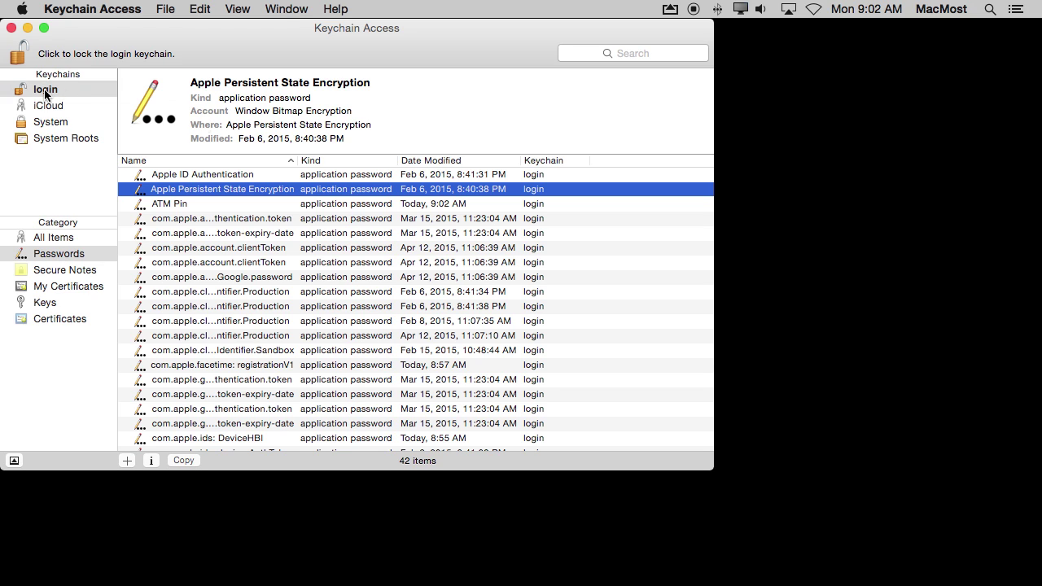
# Step: Open the ATM Pin item's attributes from the login keychain and tick Show password
pyautogui.click(72, 91)
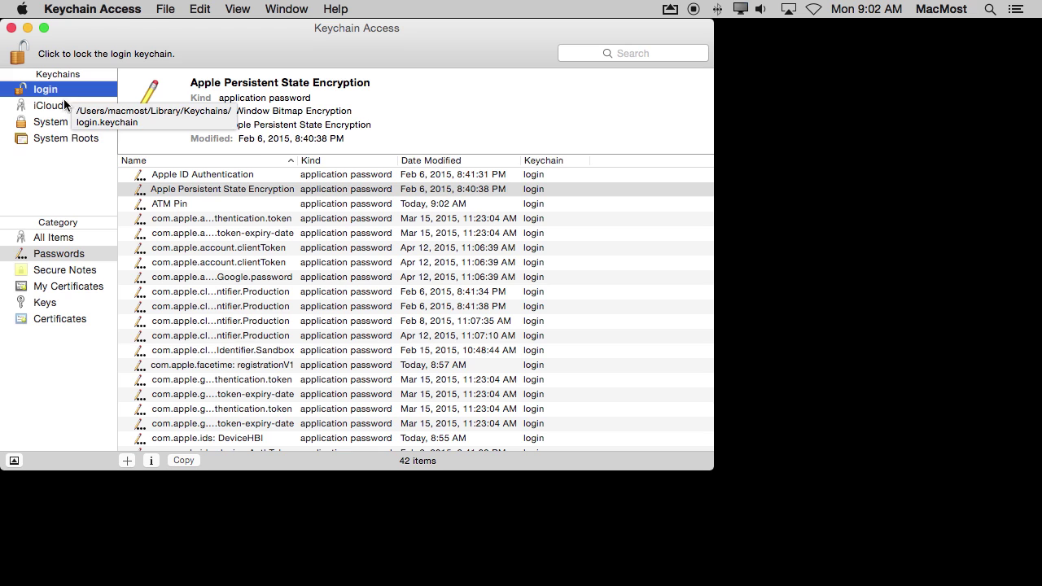
pyautogui.click(173, 207)
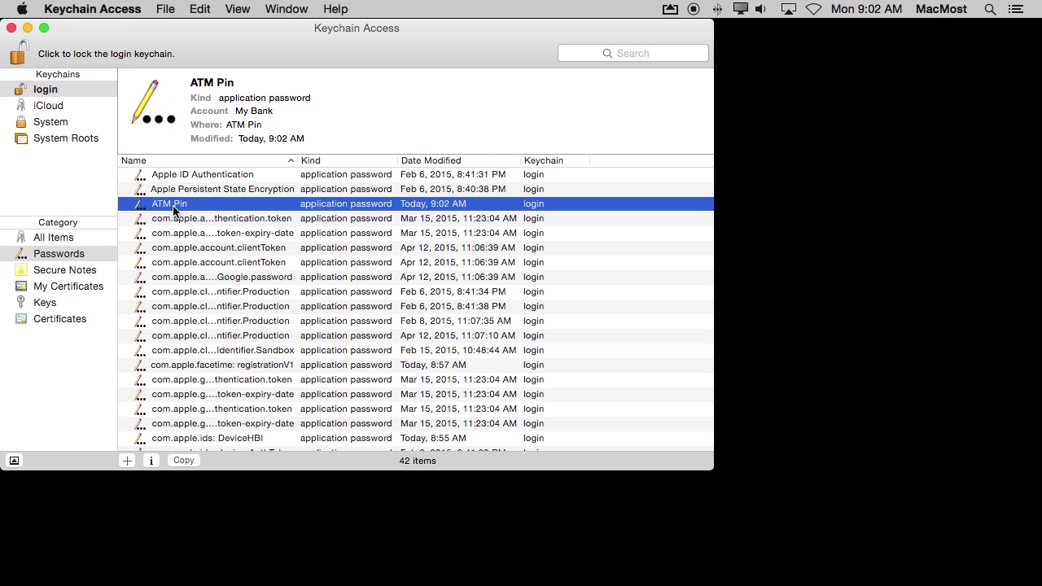
pyautogui.doubleClick(173, 208)
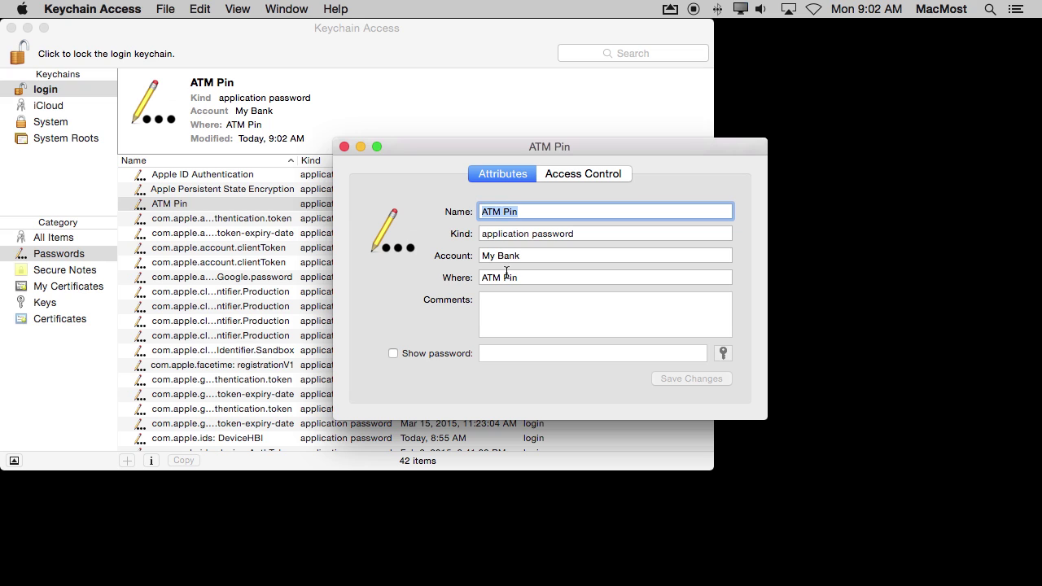
pyautogui.click(392, 353)
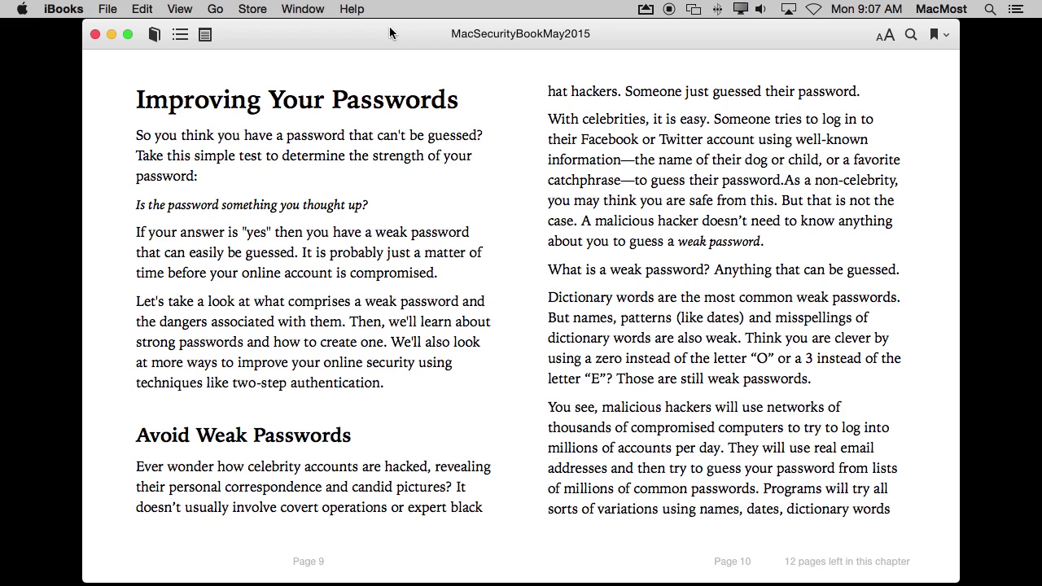
# Step: Browse the book's table of contents down to the Frequently Asked Questions chapter
pyautogui.click(181, 34)
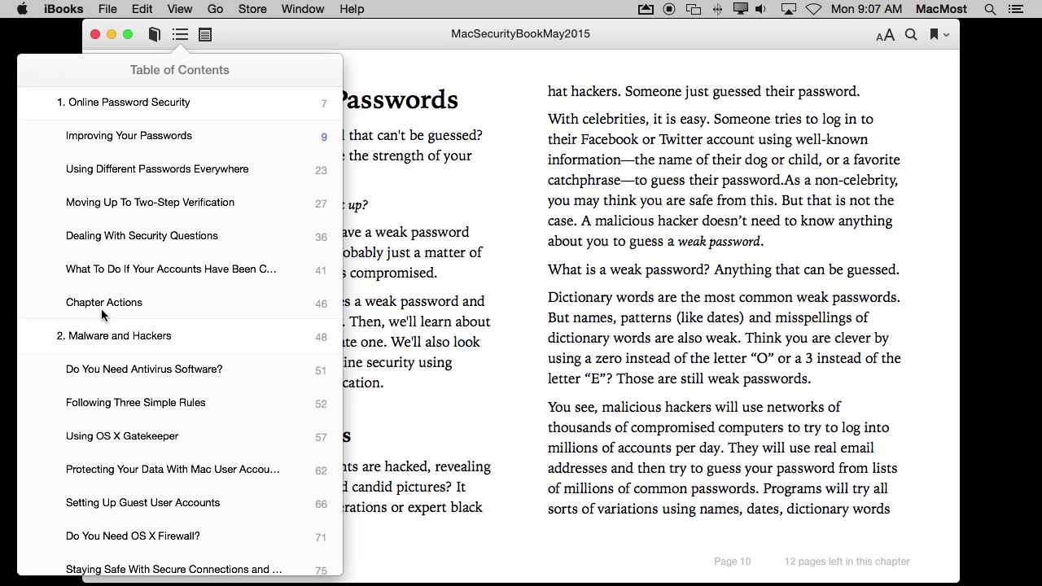
pyautogui.scroll(-3, 103, 315)
pyautogui.scroll(-1, 105, 309)
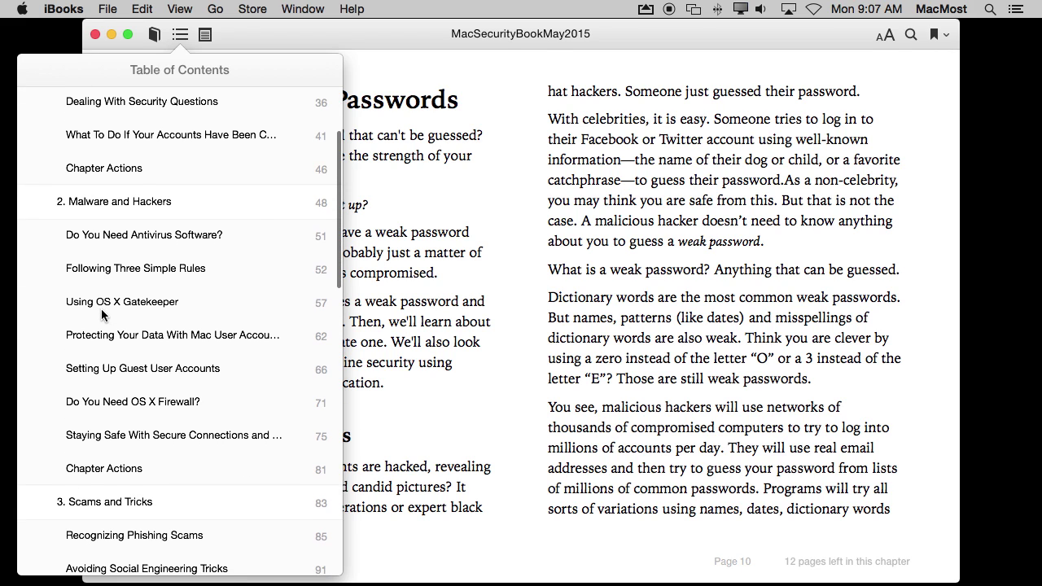
pyautogui.scroll(-2, 110, 334)
pyautogui.scroll(-3, 109, 340)
pyautogui.scroll(-1, 111, 337)
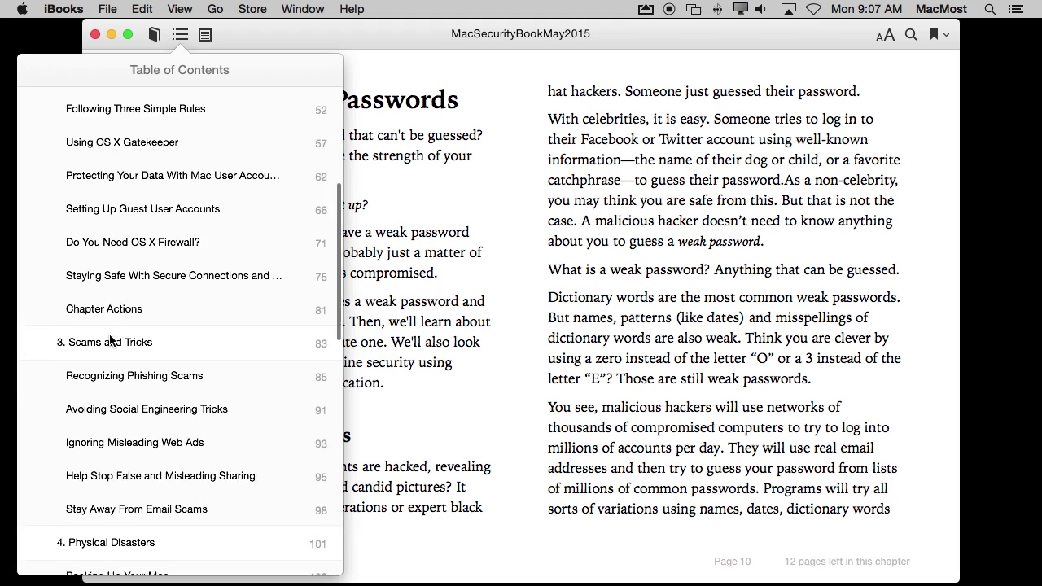
pyautogui.scroll(-3, 112, 340)
pyautogui.scroll(-3, 110, 381)
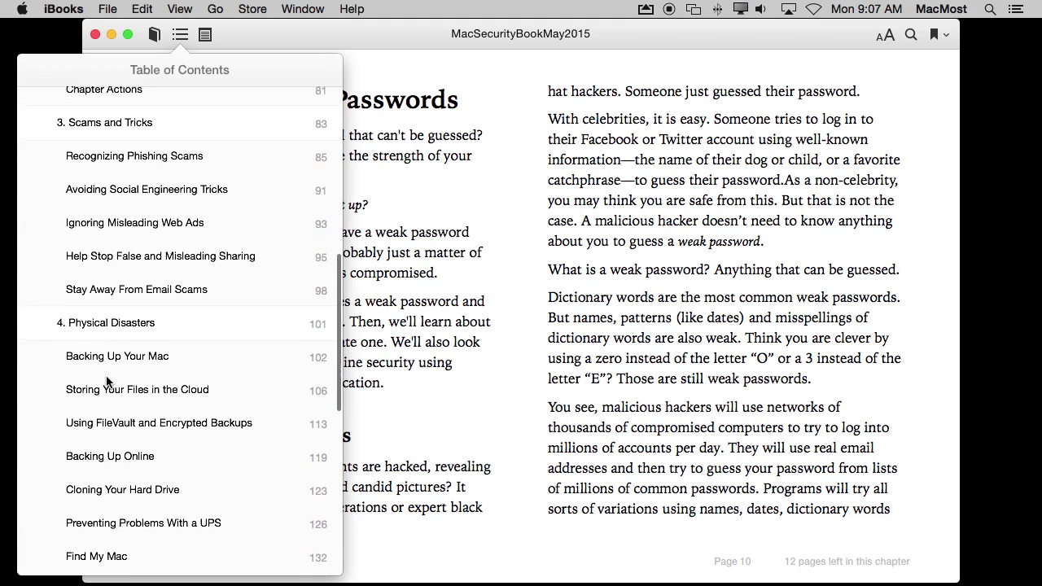
pyautogui.scroll(-2, 115, 419)
pyautogui.scroll(-2, 127, 391)
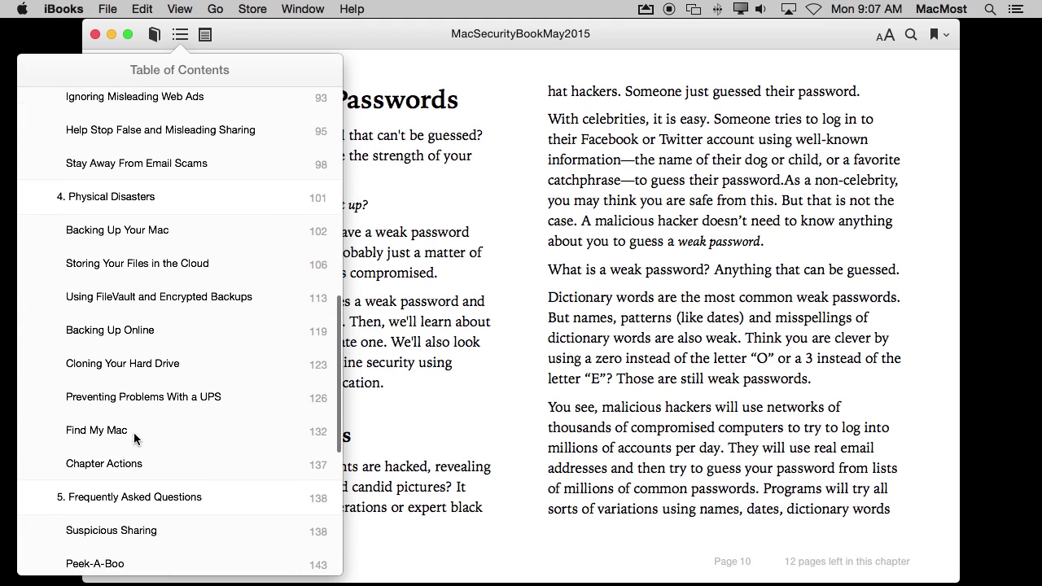
pyautogui.scroll(-1, 135, 439)
pyautogui.scroll(-4, 136, 443)
pyautogui.scroll(-2, 136, 440)
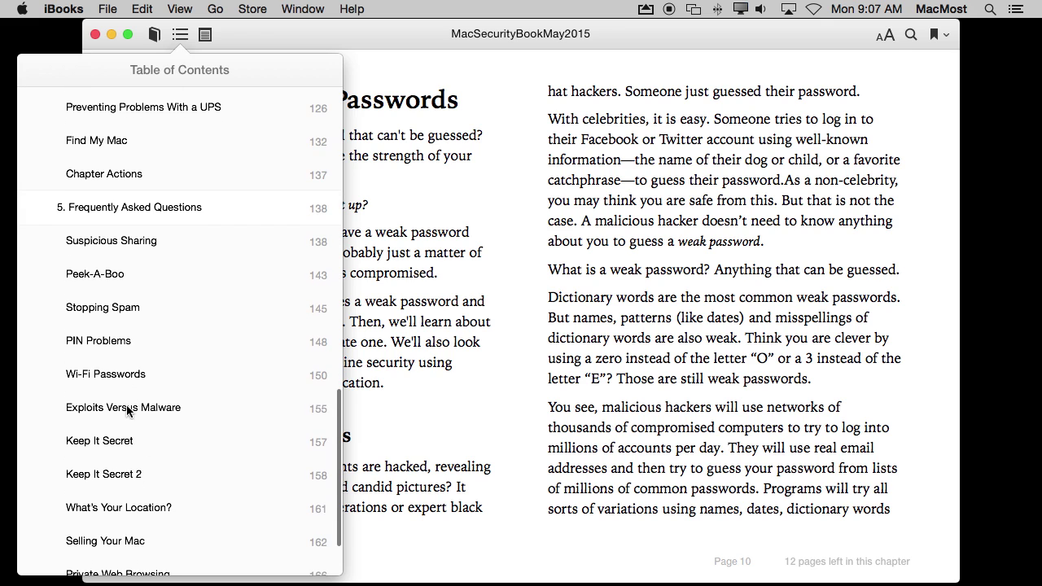